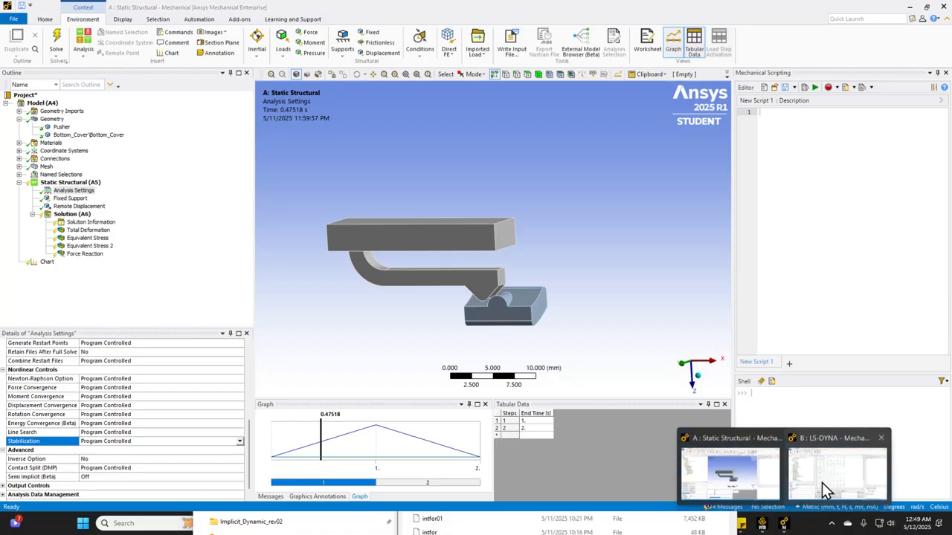
Compare the LS-DYNA model and its outline with the Static Structural model, ending in the Static Structural window
{"action": "left_click", "coordinate": [59, 229]}
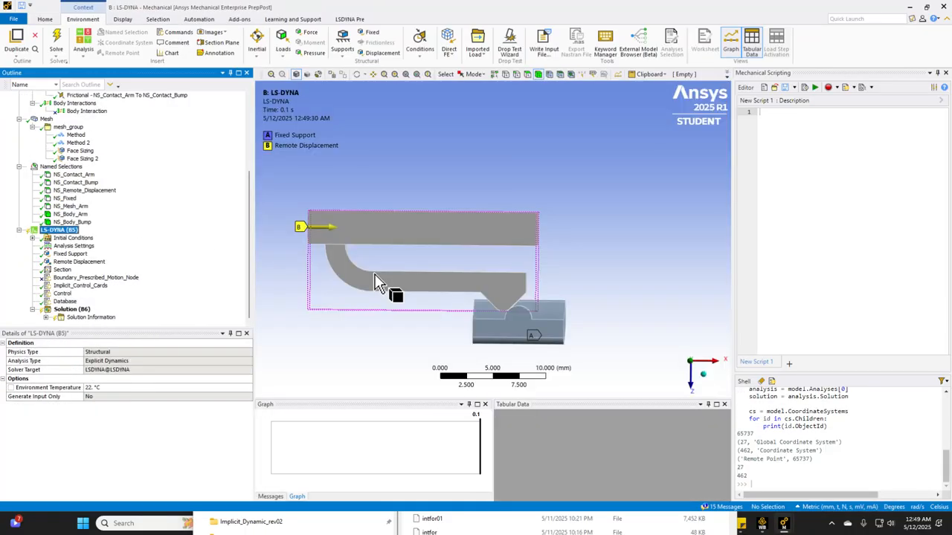
{"action": "middle_click_drag", "start_coordinate": [398, 286], "coordinate": [415, 243]}
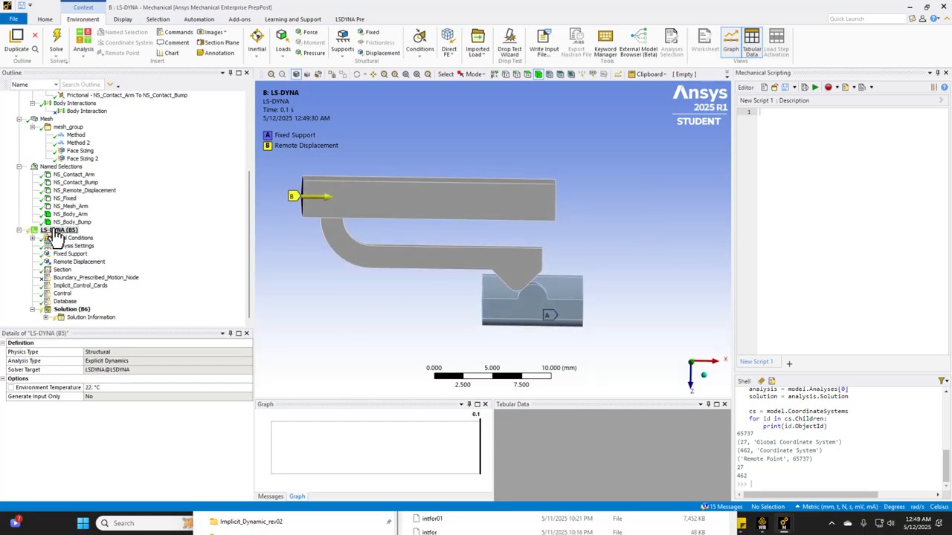
{"action": "left_click", "coordinate": [786, 524]}
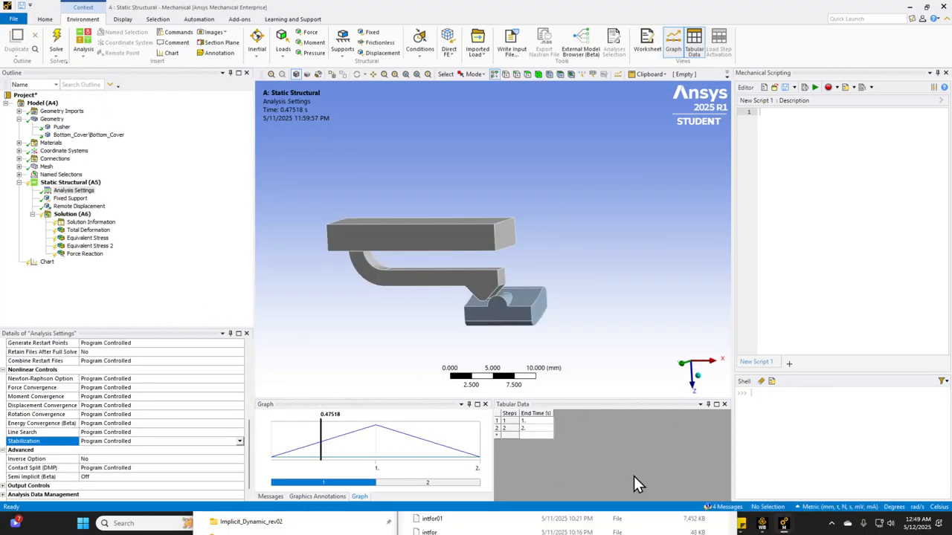
{"action": "left_click", "coordinate": [782, 525]}
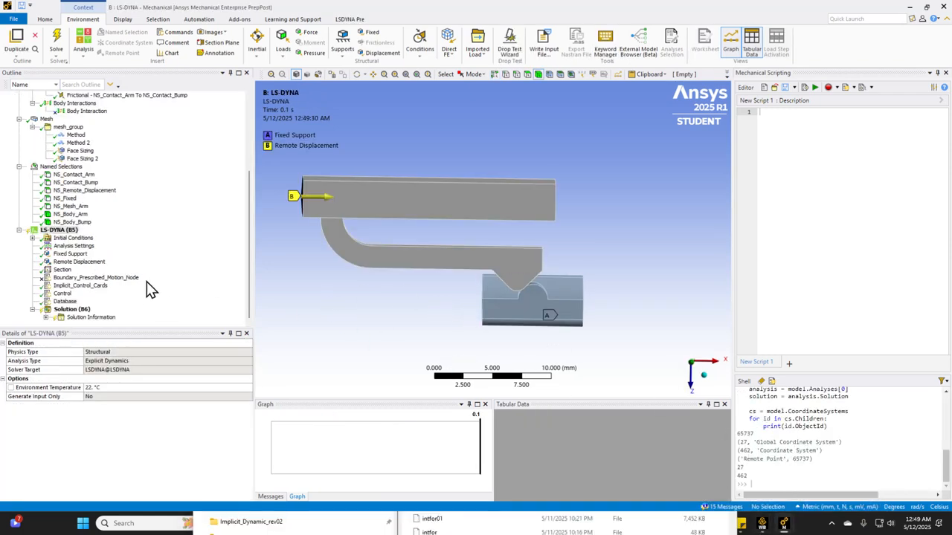
{"action": "left_click", "coordinate": [740, 497]}
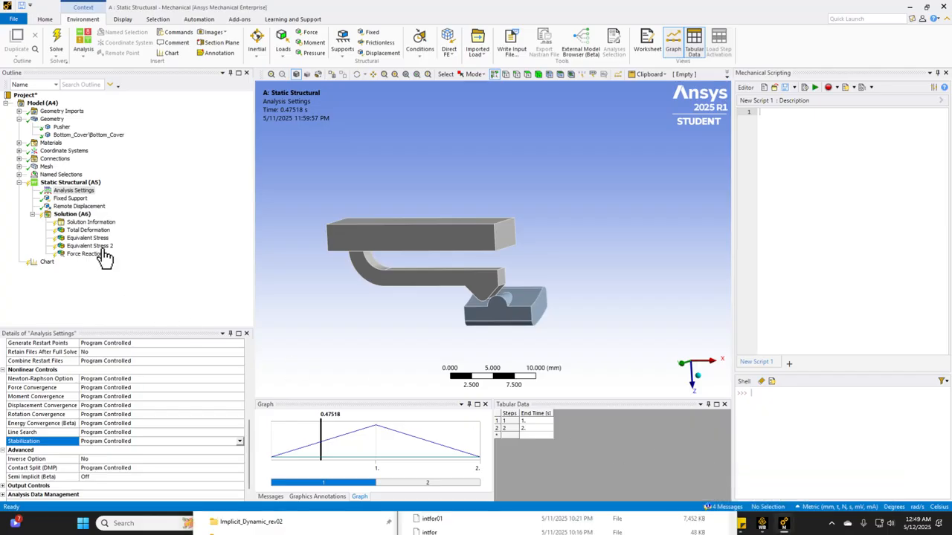
Display the Static Structural Total Deformation result with the undeformed wireframe and play its animation
{"action": "left_click", "coordinate": [75, 206]}
{"action": "left_click", "coordinate": [71, 215]}
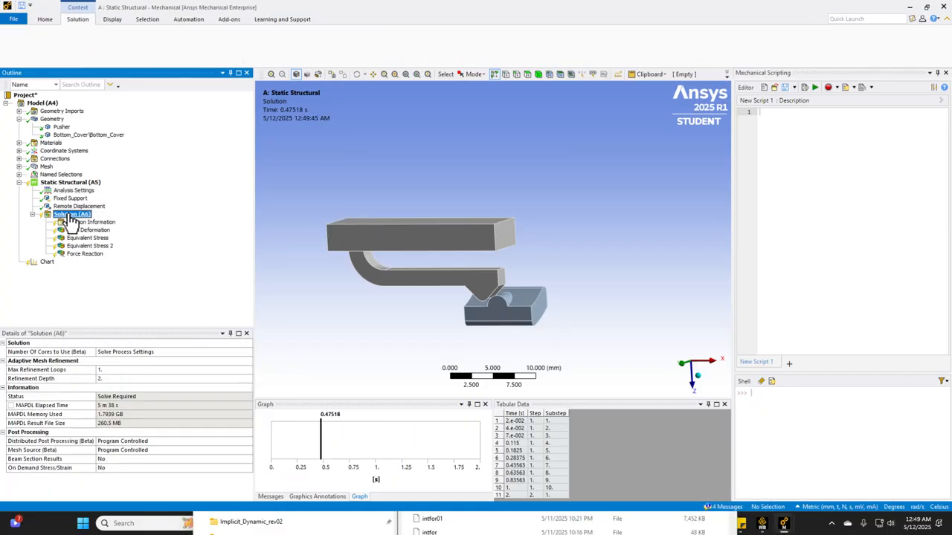
{"action": "left_click", "coordinate": [74, 231]}
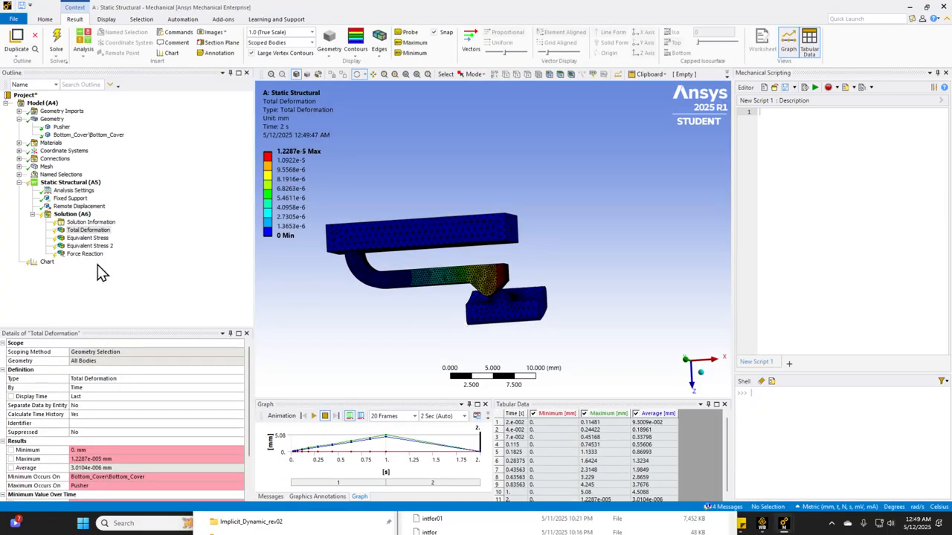
{"action": "left_click_drag", "start_coordinate": [411, 287], "coordinate": [452, 305]}
{"action": "left_click", "coordinate": [380, 41]}
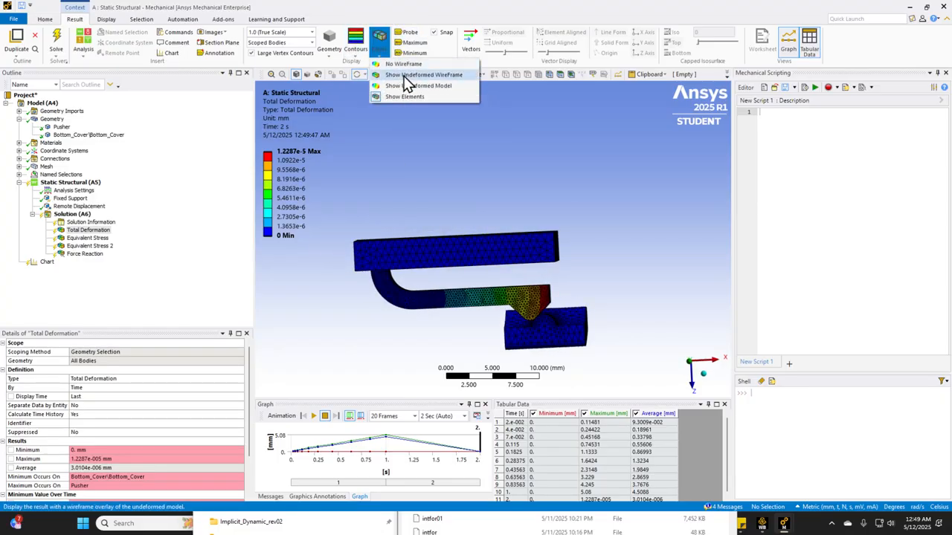
{"action": "left_click", "coordinate": [406, 75]}
{"action": "left_click_drag", "start_coordinate": [436, 287], "coordinate": [448, 225]}
{"action": "middle_click_drag", "start_coordinate": [449, 226], "coordinate": [449, 229]}
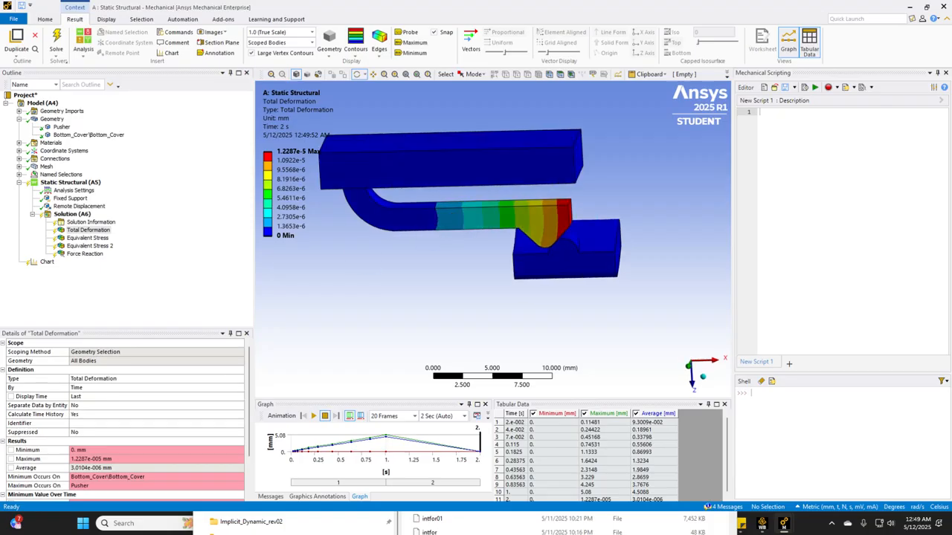
{"action": "left_click", "coordinate": [314, 416]}
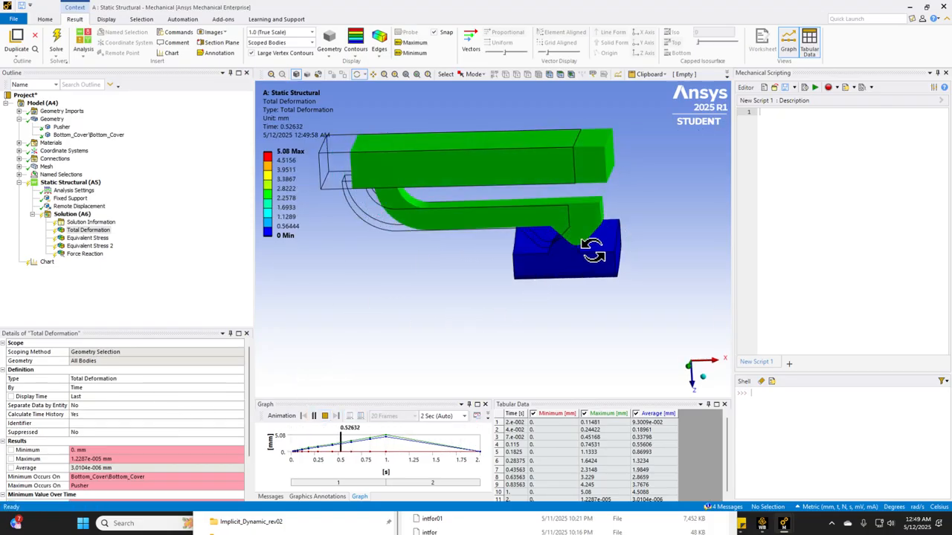
{"action": "left_click", "coordinate": [325, 417]}
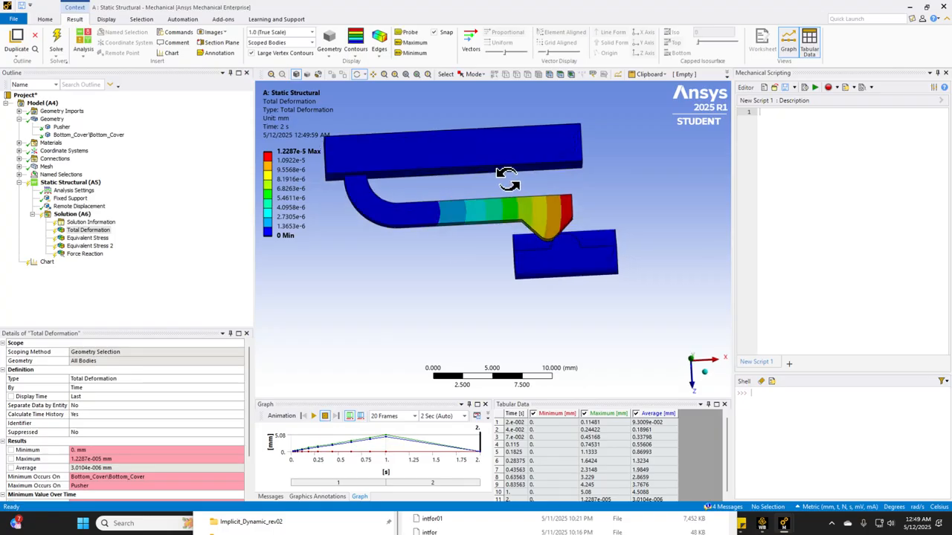
Examine the Equivalent Stress and Equivalent Stress 2 contours on the pusher arm
{"action": "left_click", "coordinate": [86, 238]}
{"action": "middle_click_drag", "start_coordinate": [469, 199], "coordinate": [421, 211]}
{"action": "left_click", "coordinate": [89, 245]}
{"action": "middle_click_drag", "start_coordinate": [314, 208], "coordinate": [511, 224]}
{"action": "scroll", "coordinate": [474, 291], "scroll_direction": "up", "scroll_amount": 3}
{"action": "scroll", "coordinate": [510, 232], "scroll_direction": "down", "scroll_amount": 5}
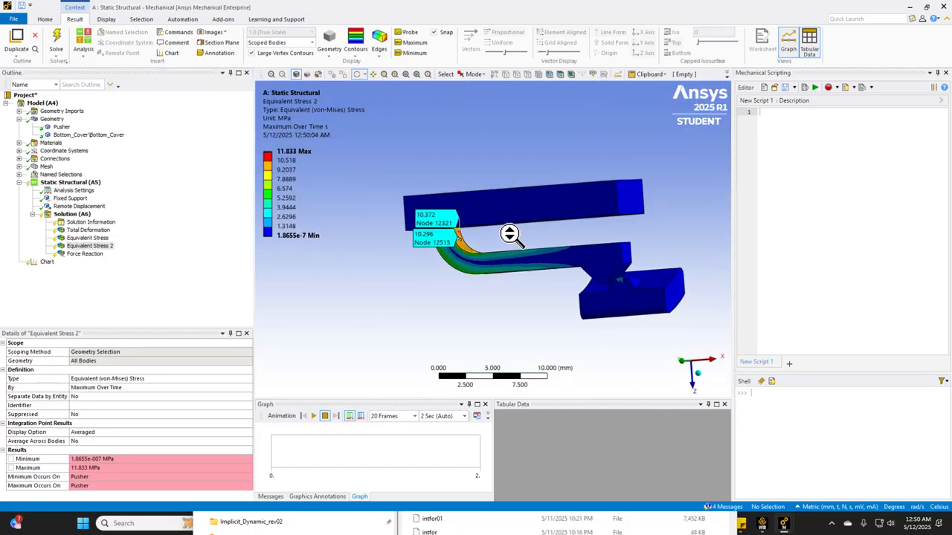
Review the scoping and definition of the Fixed Support and the Remote Displacement in the Static Structural analysis
{"action": "left_click", "coordinate": [70, 198]}
{"action": "middle_click_drag", "start_coordinate": [495, 250], "coordinate": [548, 181]}
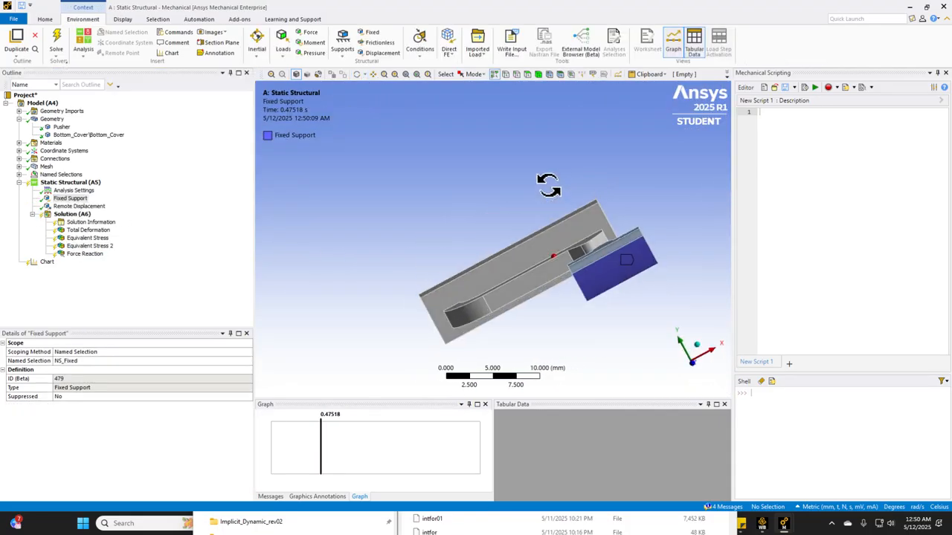
{"action": "left_click", "coordinate": [95, 208]}
{"action": "middle_click_drag", "start_coordinate": [521, 261], "coordinate": [541, 323]}
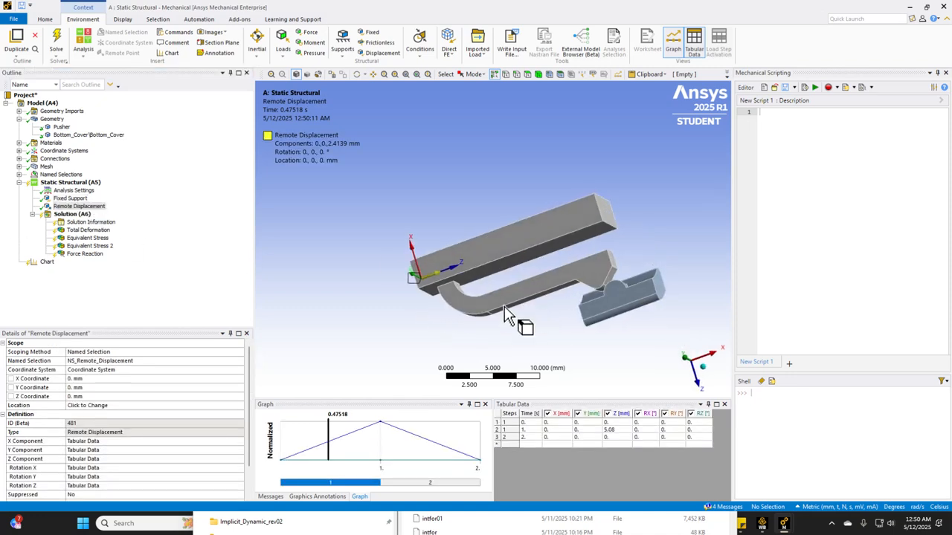
Check the material assignments of the Pusher and Bottom_Cover bodies
{"action": "left_click", "coordinate": [50, 143]}
{"action": "left_click", "coordinate": [71, 134]}
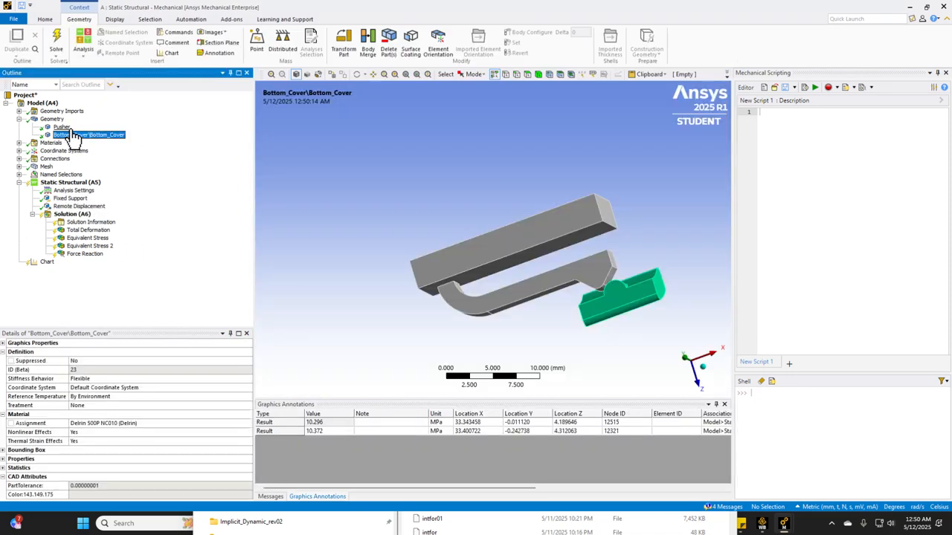
{"action": "left_click", "coordinate": [62, 127]}
{"action": "left_click", "coordinate": [88, 135]}
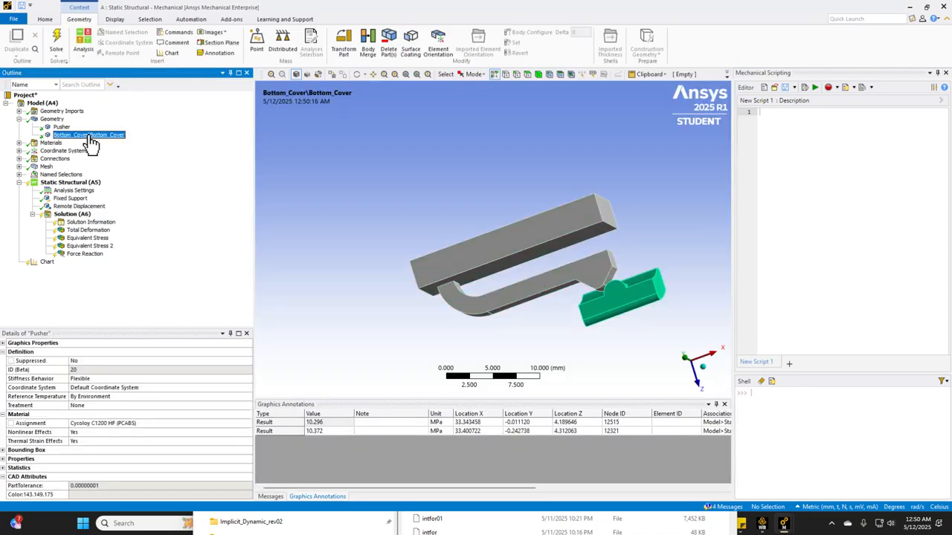
Review the Connections details and look through the contents of the mesh and named selections groups
{"action": "left_click", "coordinate": [68, 160]}
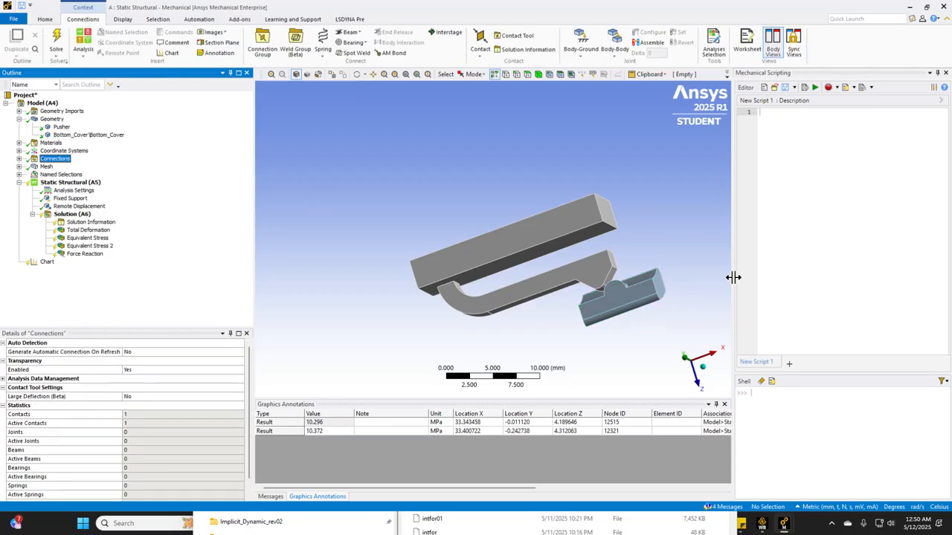
{"action": "middle_click_drag", "start_coordinate": [712, 321], "coordinate": [489, 245]}
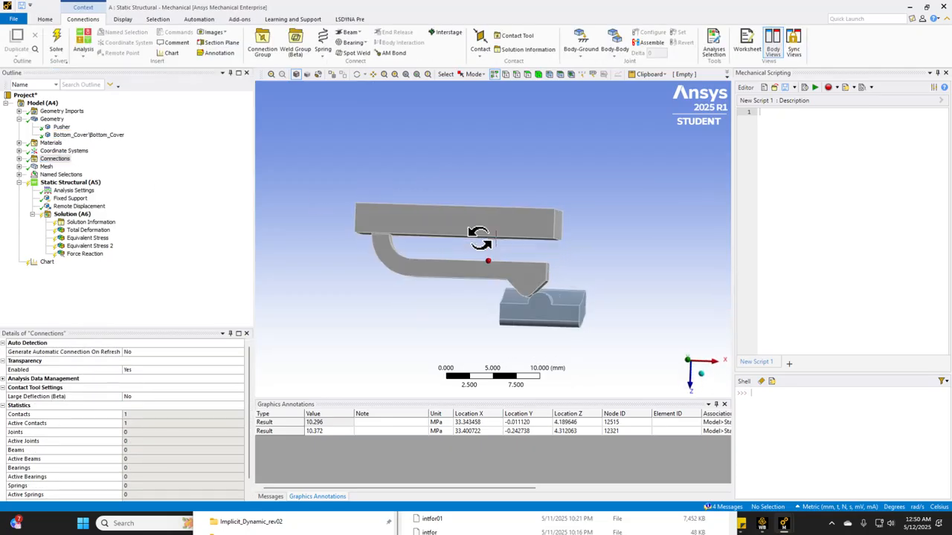
{"action": "left_click", "coordinate": [18, 166]}
{"action": "left_click", "coordinate": [19, 182]}
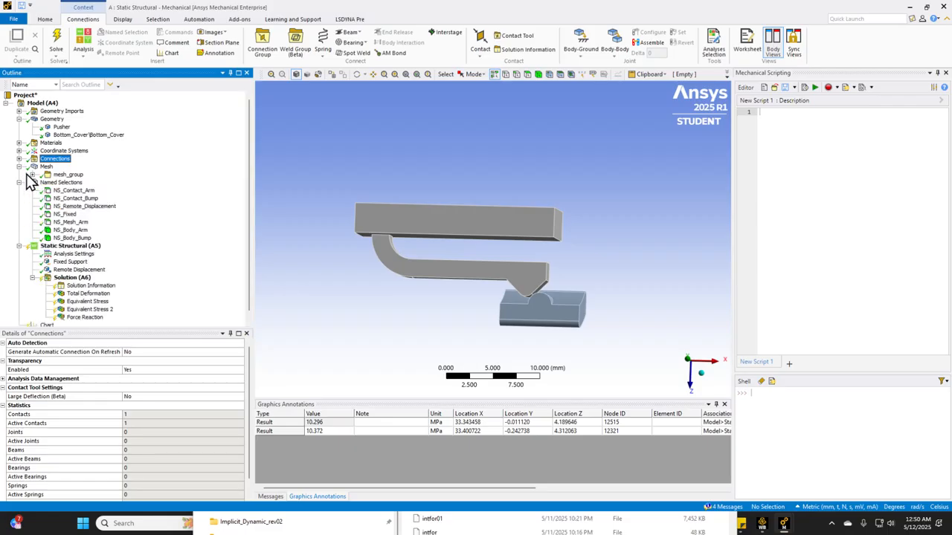
{"action": "left_click", "coordinate": [19, 182]}
{"action": "left_click", "coordinate": [19, 166]}
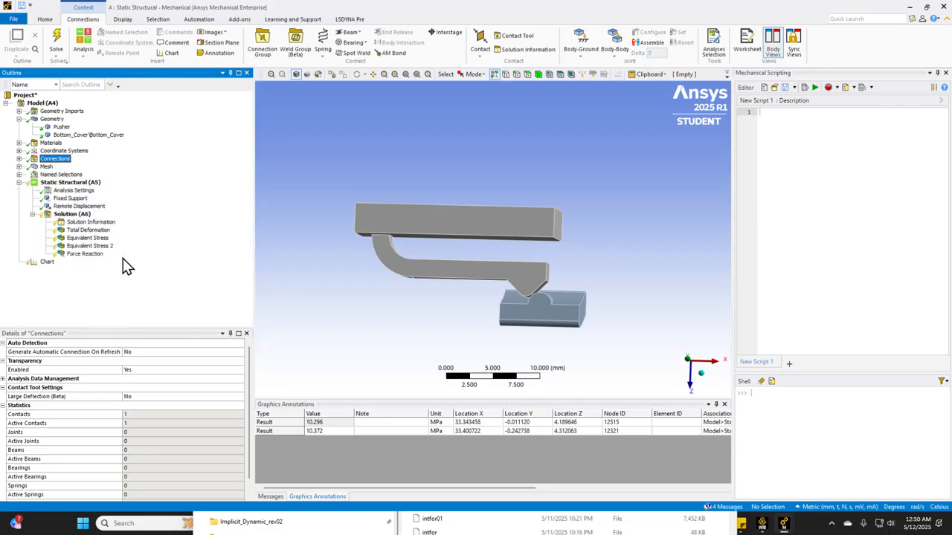
Read through the Static Structural analysis settings, from the step and solver controls to the nonlinear controls
{"action": "left_click", "coordinate": [74, 191]}
{"action": "scroll", "coordinate": [125, 414], "scroll_direction": "down", "scroll_amount": 3}
{"action": "scroll", "coordinate": [130, 398], "scroll_direction": "up", "scroll_amount": 2}
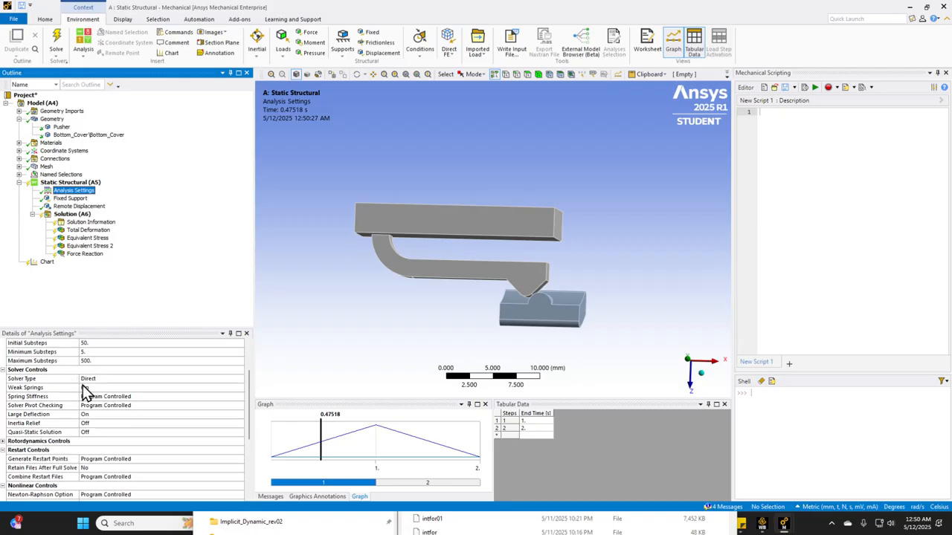
{"action": "scroll", "coordinate": [104, 400], "scroll_direction": "up", "scroll_amount": 2}
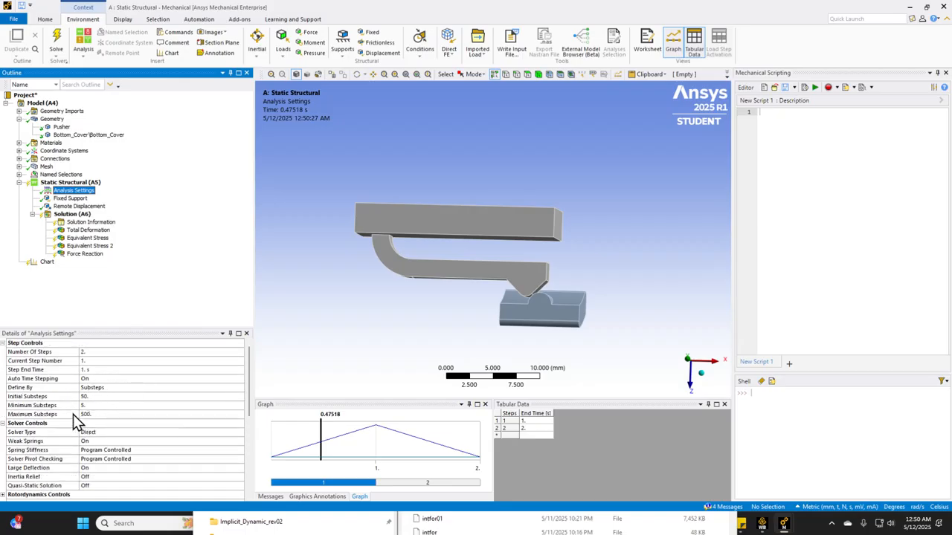
{"action": "scroll", "coordinate": [116, 431], "scroll_direction": "down", "scroll_amount": 7}
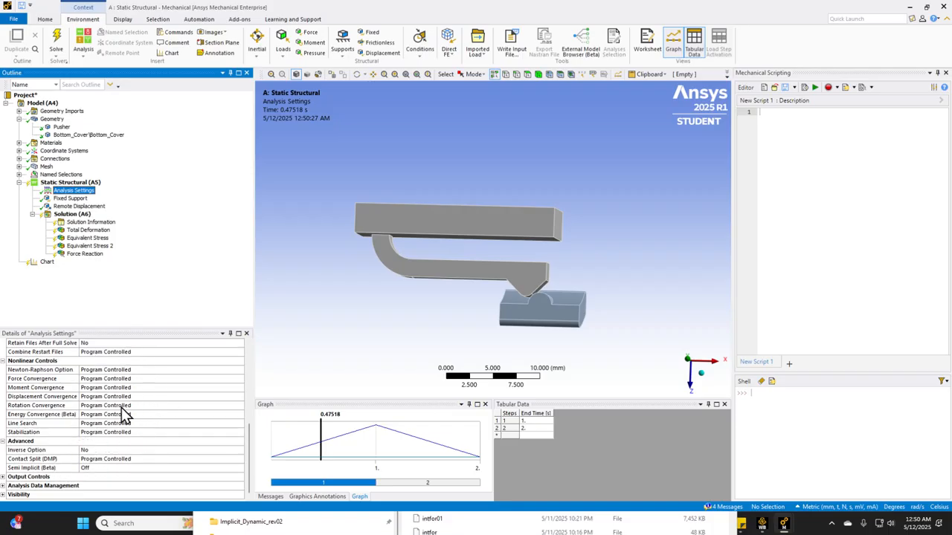
Review the Equivalent Stress 2 result, the solver output and the solution details of the Static Structural run
{"action": "left_click", "coordinate": [91, 246]}
{"action": "middle_click_drag", "start_coordinate": [365, 231], "coordinate": [340, 228]}
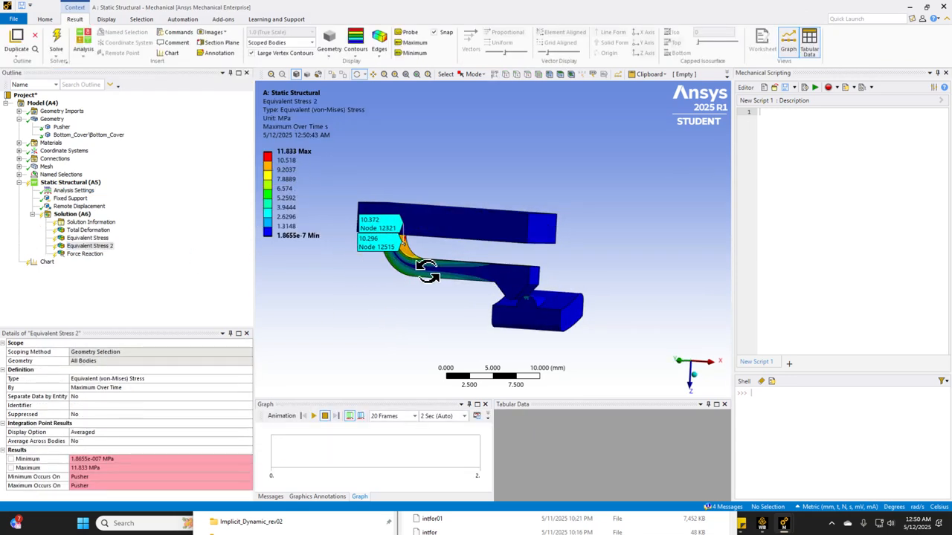
{"action": "left_click", "coordinate": [69, 230]}
{"action": "left_click", "coordinate": [75, 222]}
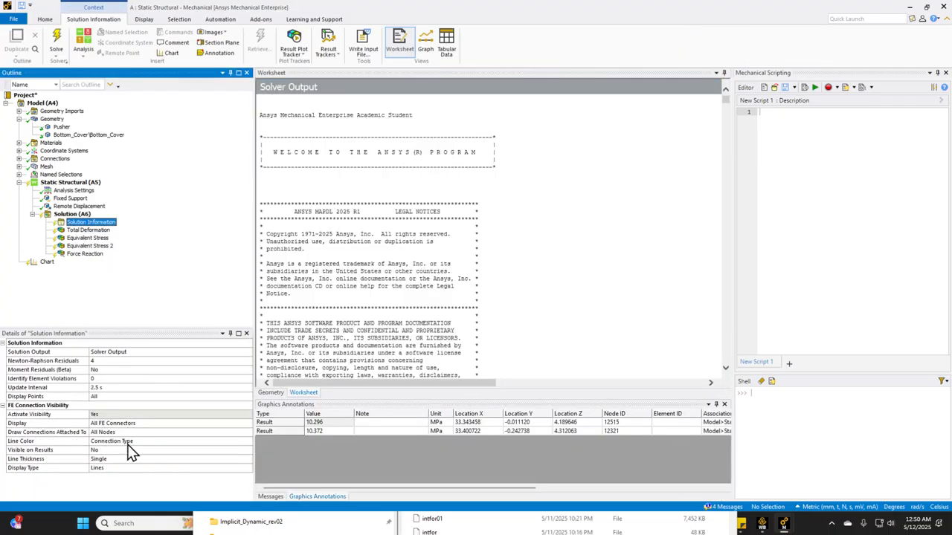
{"action": "left_click", "coordinate": [72, 214]}
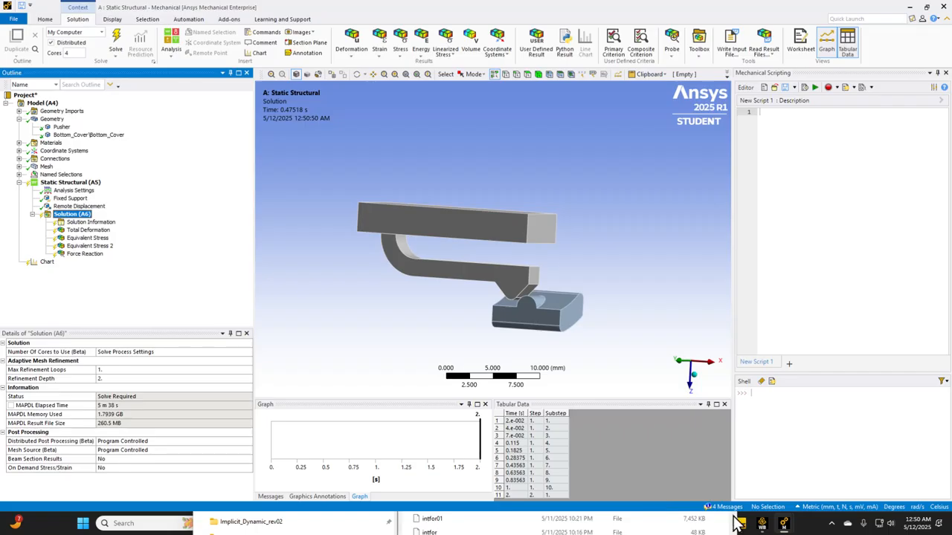
Switch to the LS-DYNA Mechanical window and examine the Remote Displacement applied at the end of the arm body
{"action": "left_click", "coordinate": [809, 531]}
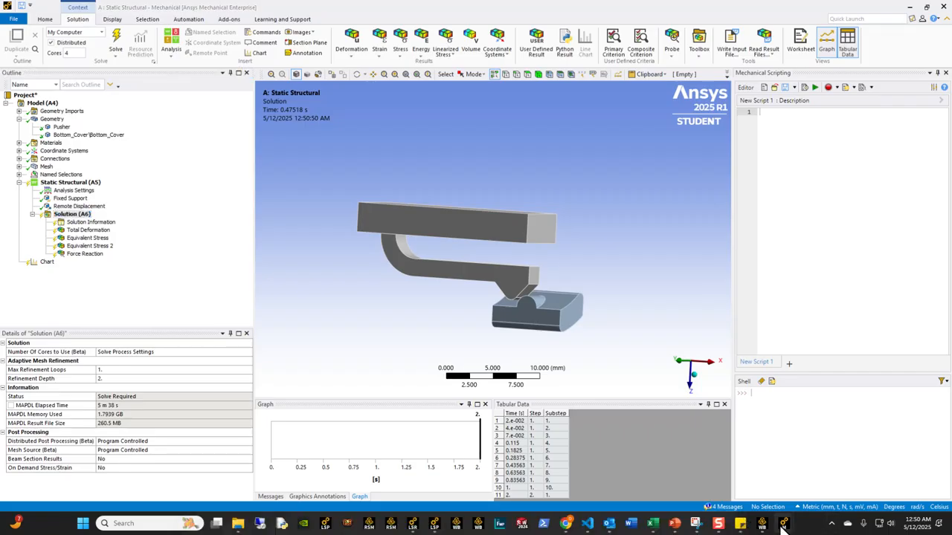
{"action": "mouse_move", "coordinate": [783, 528]}
{"action": "left_click", "coordinate": [812, 485]}
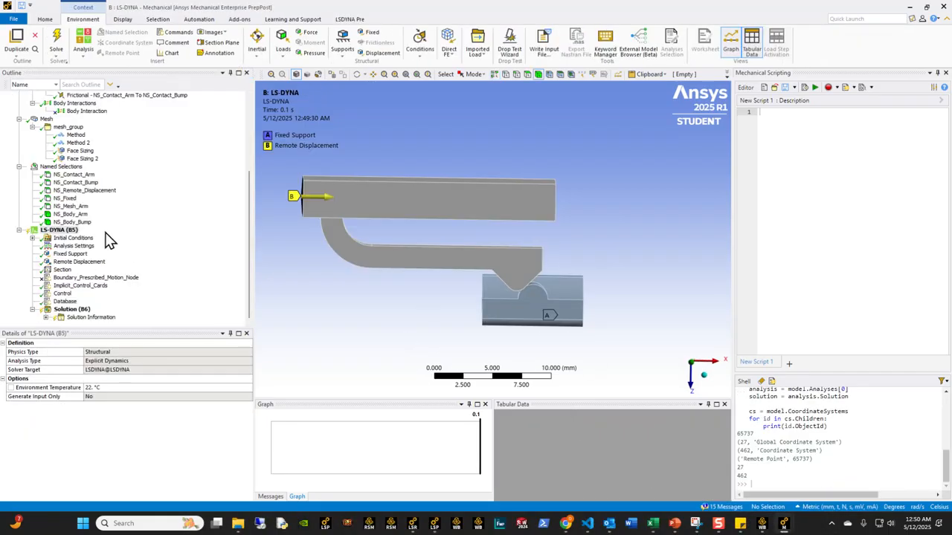
{"action": "scroll", "coordinate": [108, 239], "scroll_direction": "up", "scroll_amount": 5}
{"action": "scroll", "coordinate": [108, 238], "scroll_direction": "down", "scroll_amount": 5}
{"action": "left_click", "coordinate": [79, 262]}
{"action": "middle_click_drag", "start_coordinate": [387, 245], "coordinate": [446, 245]}
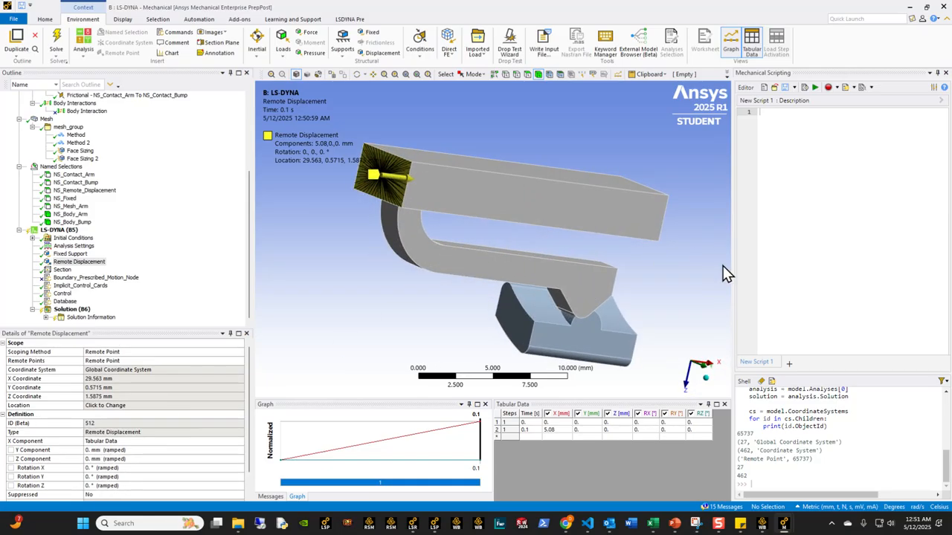
{"action": "middle_click_drag", "start_coordinate": [725, 272], "coordinate": [633, 264]}
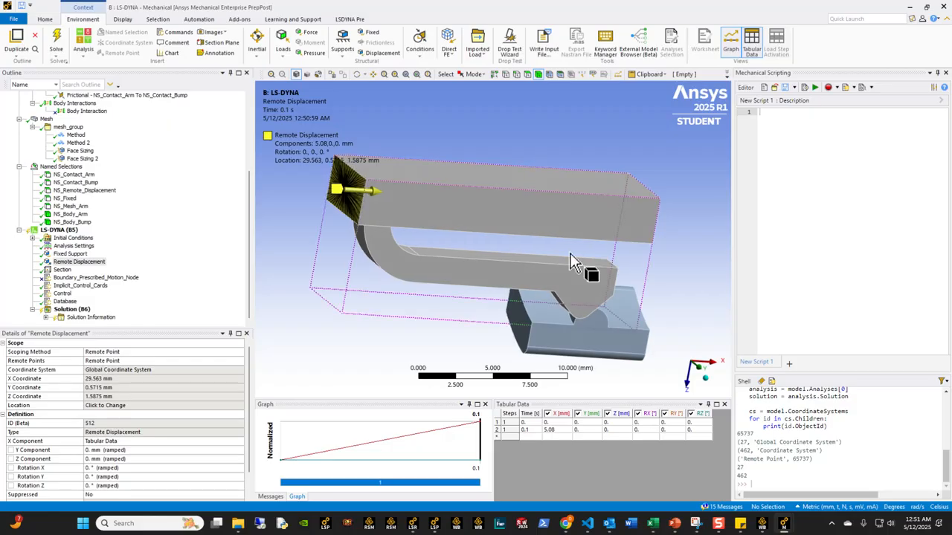
Review the LS-DYNA Section scoping and inspect the mesh closely around the arm's curved bend
{"action": "left_click", "coordinate": [64, 270]}
{"action": "middle_click_drag", "start_coordinate": [345, 250], "coordinate": [436, 234]}
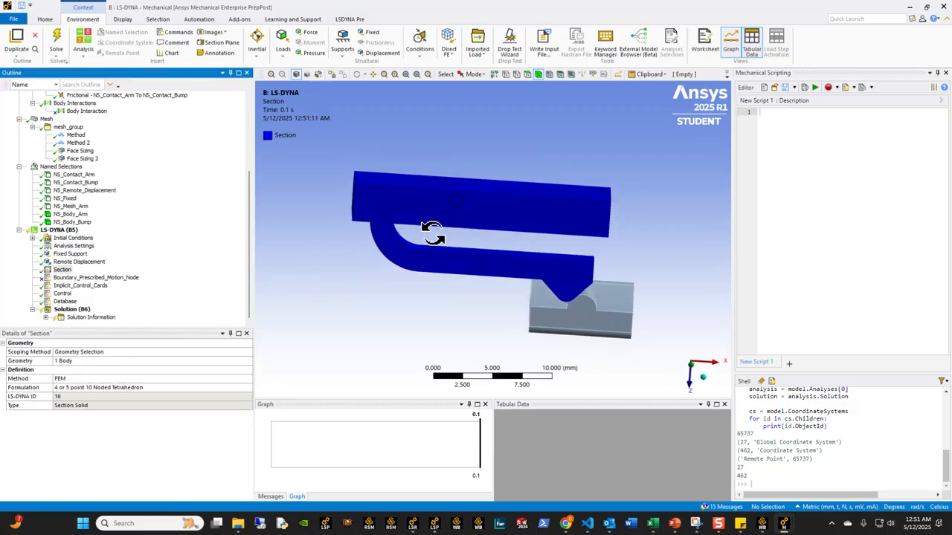
{"action": "left_click", "coordinate": [46, 120]}
{"action": "middle_click_drag", "start_coordinate": [468, 266], "coordinate": [429, 297]}
{"action": "scroll", "coordinate": [430, 297], "scroll_direction": "up", "scroll_amount": 3}
{"action": "scroll", "coordinate": [425, 245], "scroll_direction": "up", "scroll_amount": 2}
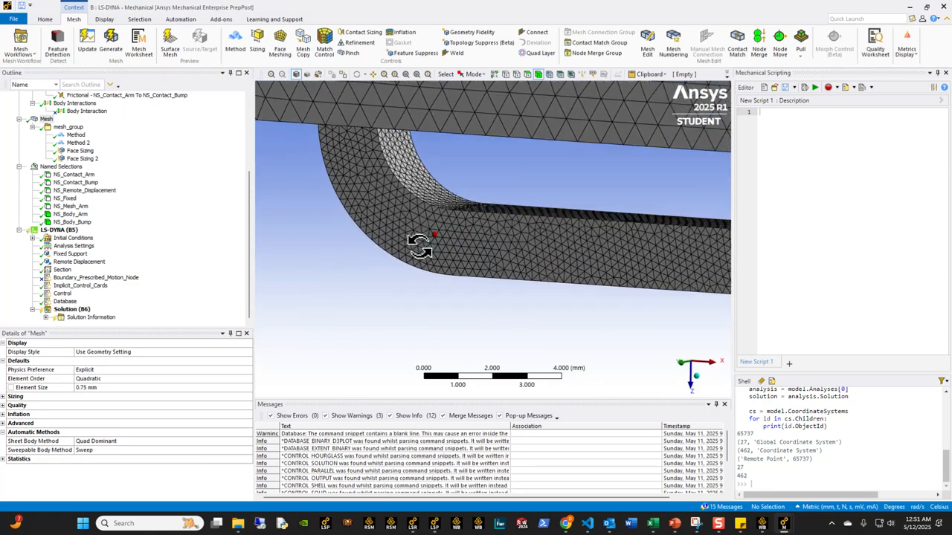
{"action": "scroll", "coordinate": [438, 251], "scroll_direction": "down", "scroll_amount": 2}
Examine the element formulation in the Section details and the arm body it is scoped to
{"action": "left_click", "coordinate": [67, 269]}
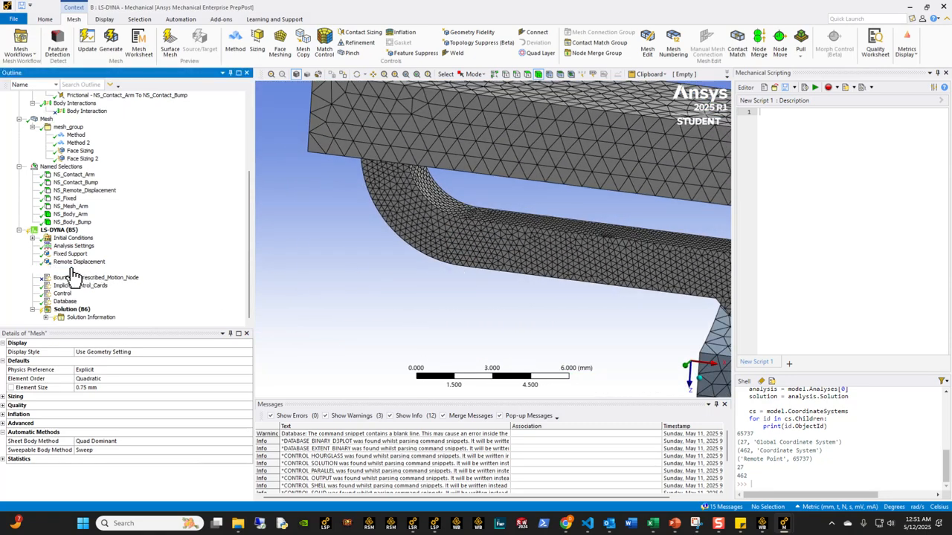
{"action": "middle_click_drag", "start_coordinate": [491, 253], "coordinate": [368, 249]}
{"action": "scroll", "coordinate": [518, 251], "scroll_direction": "down", "scroll_amount": 1}
{"action": "scroll", "coordinate": [438, 262], "scroll_direction": "down", "scroll_amount": 3}
{"action": "middle_click_drag", "start_coordinate": [440, 263], "coordinate": [451, 276], "text": "ctrl"}
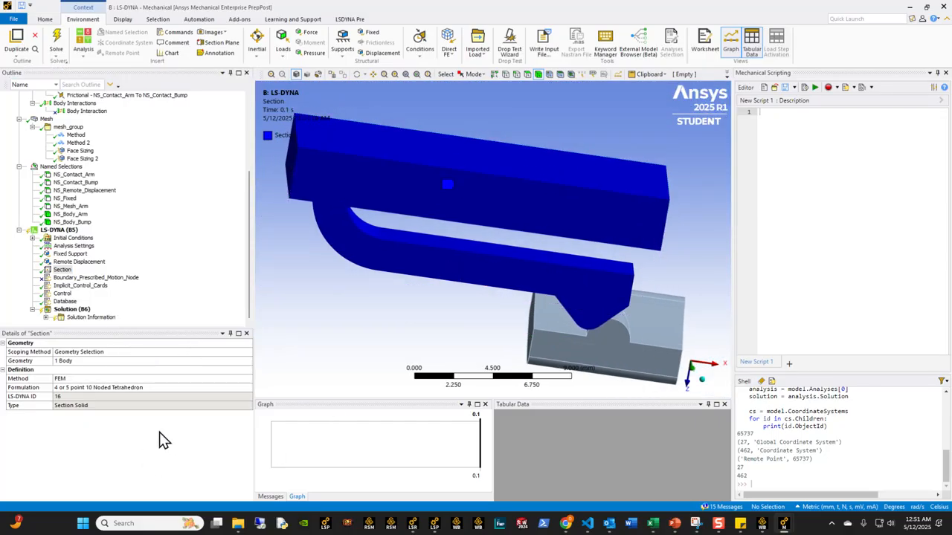
{"action": "middle_click_drag", "start_coordinate": [436, 235], "coordinate": [449, 263]}
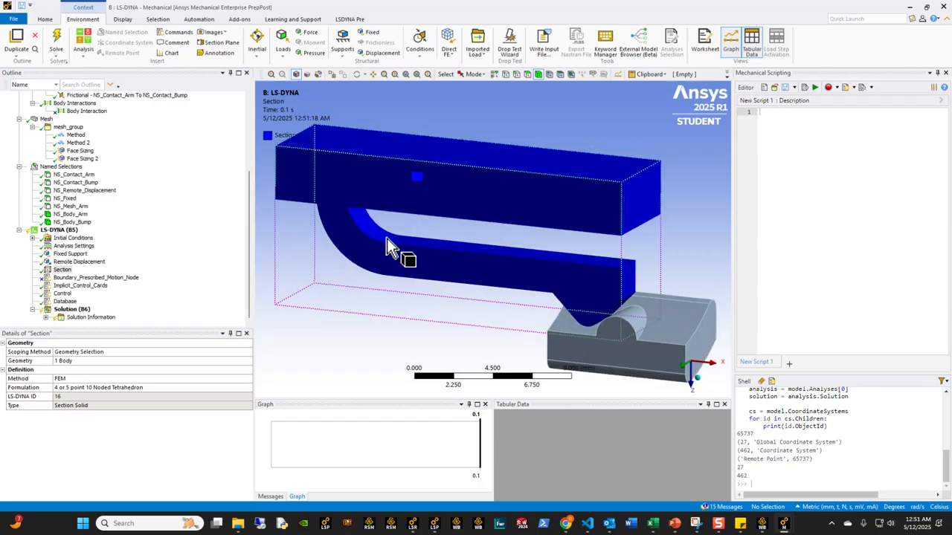
Open the Implicit_Control_Cards snippet and check the matching keyword file implicit_to_explicit_with_parameter.k in VS Code
{"action": "left_click", "coordinate": [91, 287]}
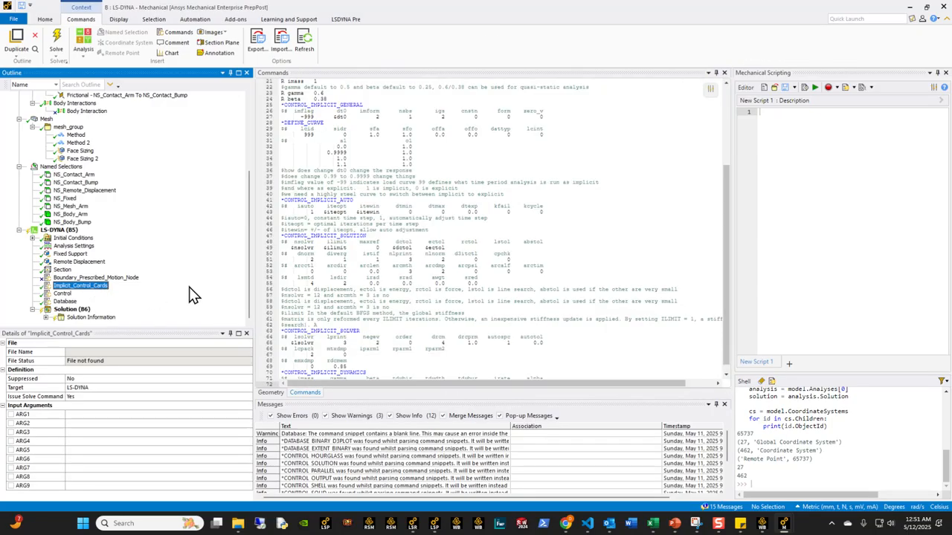
{"action": "scroll", "coordinate": [432, 242], "scroll_direction": "up", "scroll_amount": 2}
{"action": "left_click", "coordinate": [588, 524]}
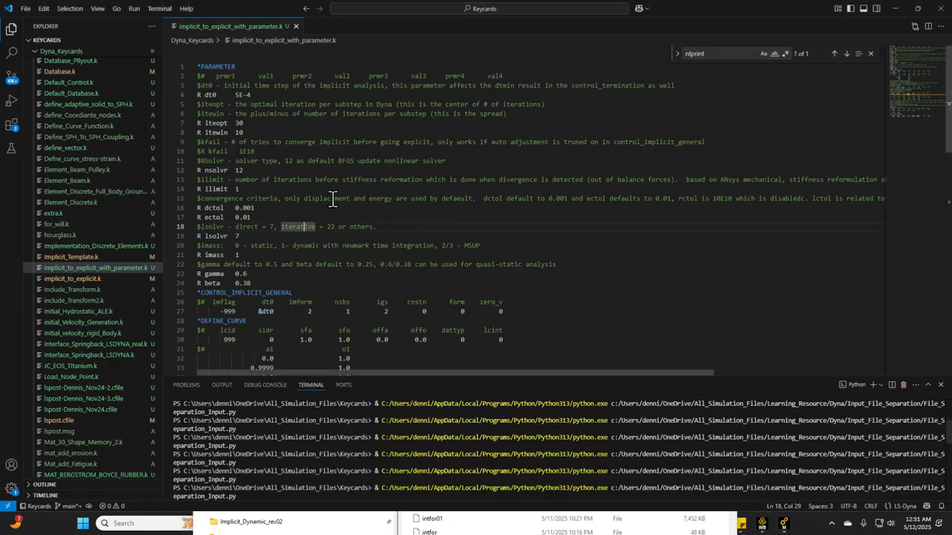
{"action": "scroll", "coordinate": [316, 253], "scroll_direction": "down", "scroll_amount": 20}
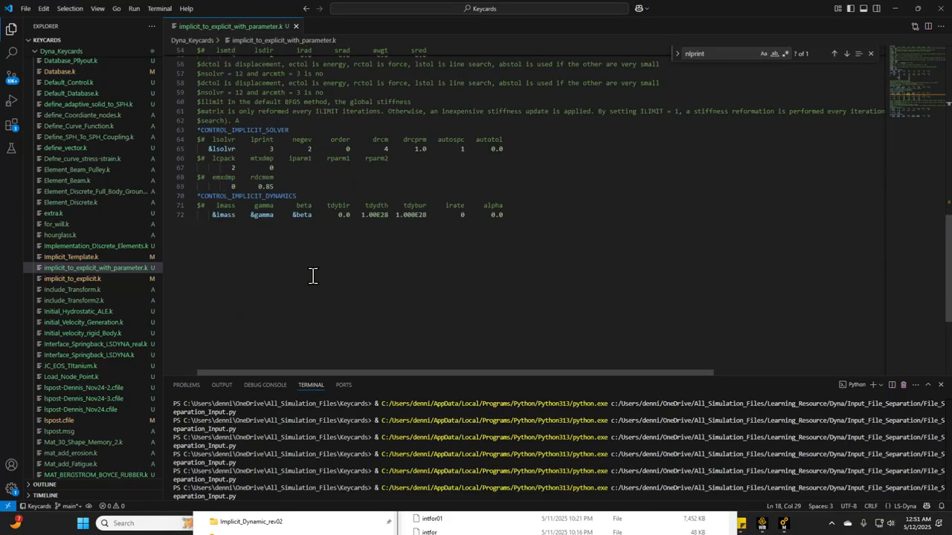
{"action": "scroll", "coordinate": [303, 277], "scroll_direction": "up", "scroll_amount": 20}
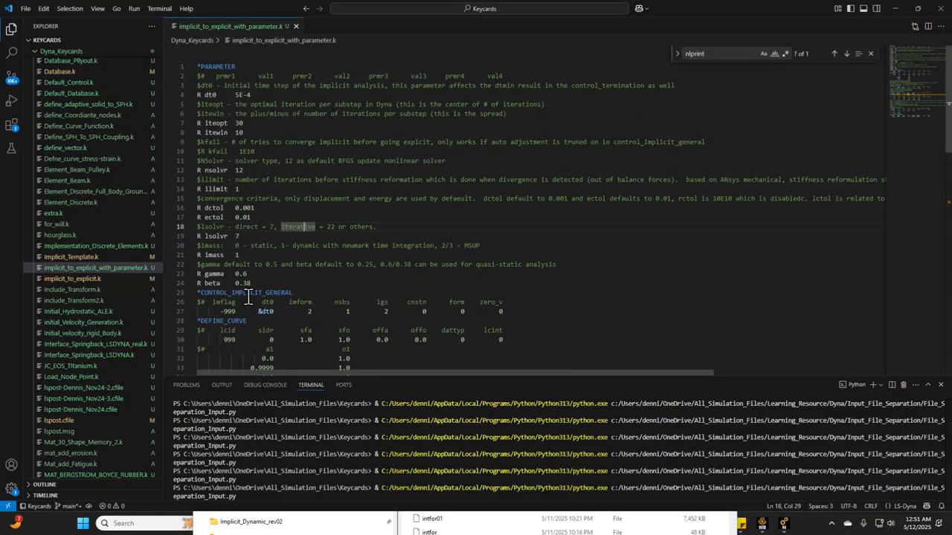
Return to Mechanical and read through the Implicit_Control_Cards keywords down to *CONTROL_IMPLICIT_DYNAMICS
{"action": "left_click", "coordinate": [898, 9]}
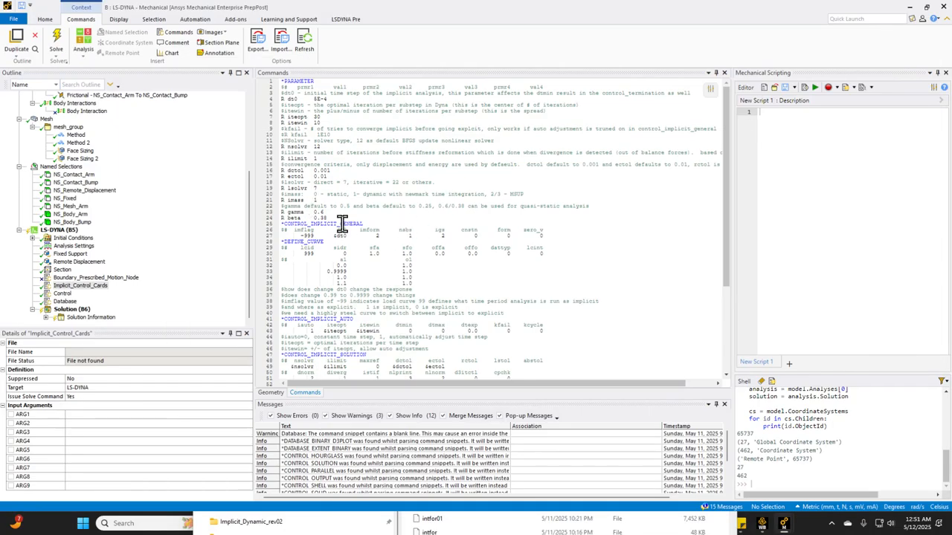
{"action": "scroll", "coordinate": [362, 221], "scroll_direction": "down", "scroll_amount": 7}
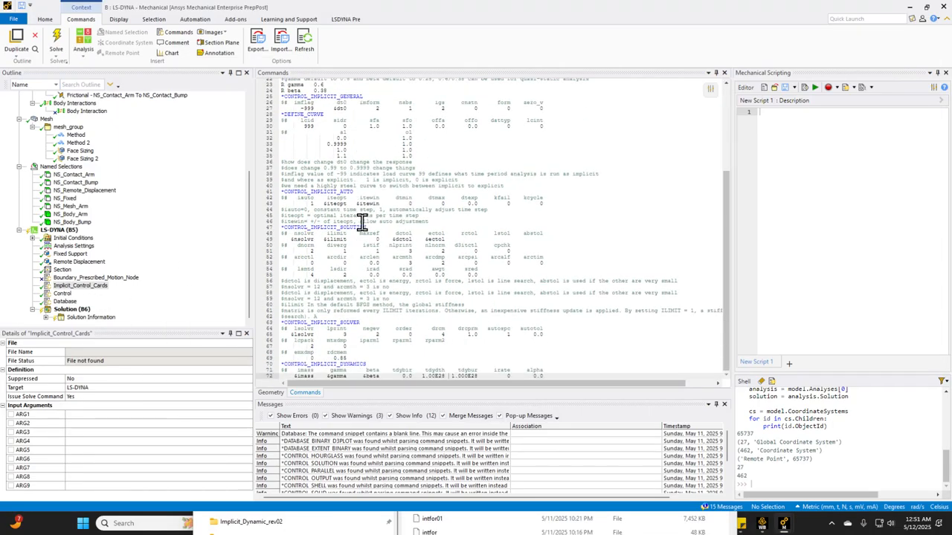
{"action": "scroll", "coordinate": [380, 249], "scroll_direction": "up", "scroll_amount": 7}
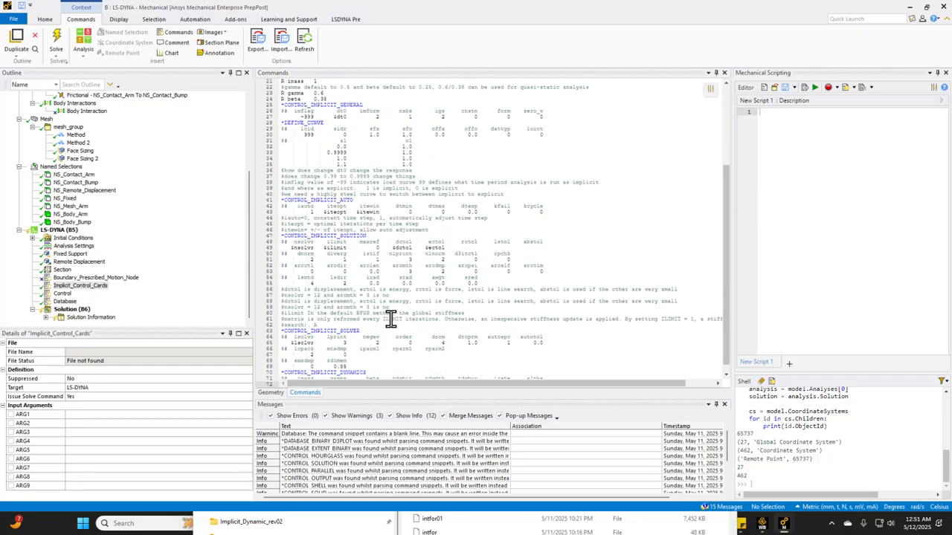
{"action": "scroll", "coordinate": [388, 254], "scroll_direction": "down", "scroll_amount": 7}
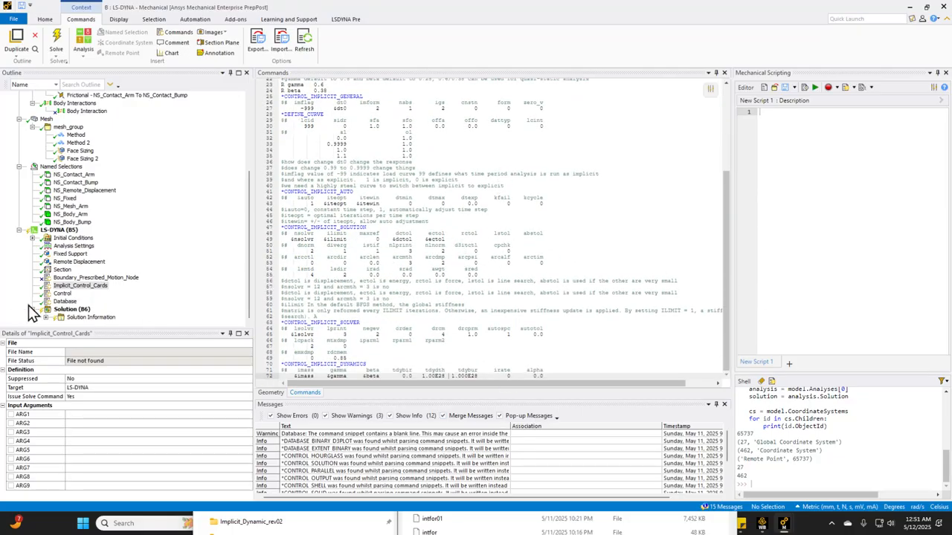
Review the Control and Database command snippets, including the Database time parameters and the binary output cards
{"action": "left_click", "coordinate": [62, 294]}
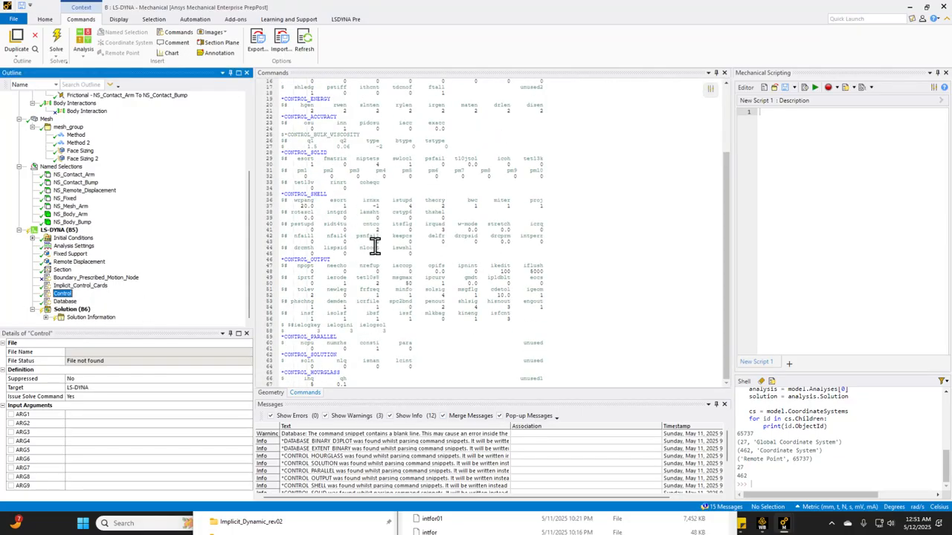
{"action": "left_click", "coordinate": [65, 301]}
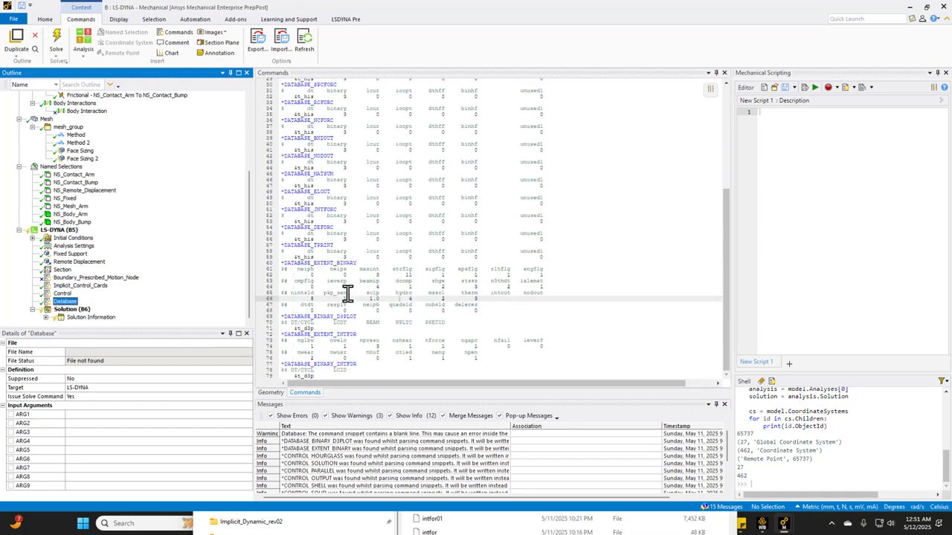
{"action": "scroll", "coordinate": [153, 285], "scroll_direction": "up", "scroll_amount": 5}
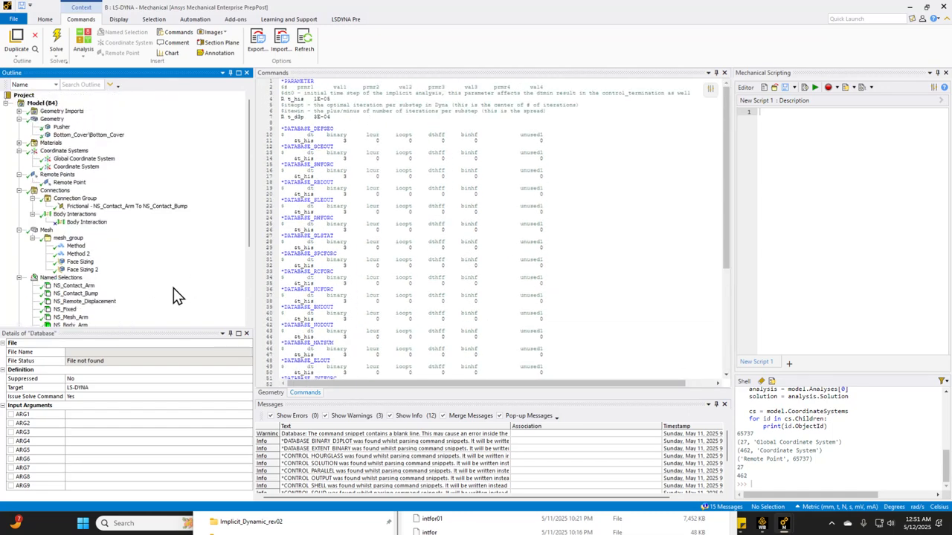
{"action": "scroll", "coordinate": [391, 304], "scroll_direction": "down", "scroll_amount": 9}
{"action": "scroll", "coordinate": [391, 316], "scroll_direction": "up", "scroll_amount": 9}
{"action": "scroll", "coordinate": [335, 276], "scroll_direction": "down", "scroll_amount": 10}
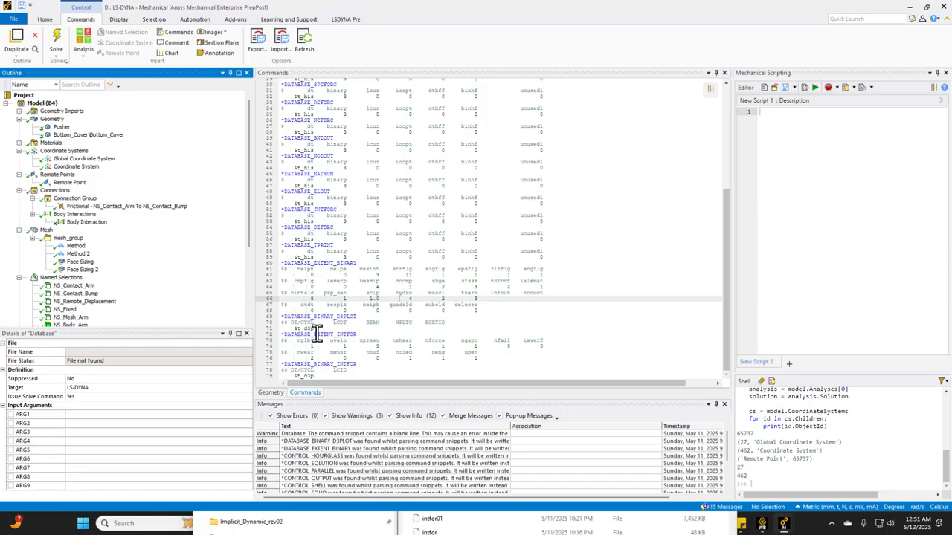
Examine the LS-DYNA Remote Displacement, the frictional contact between arm and bump, and the Fixed Support
{"action": "scroll", "coordinate": [94, 297], "scroll_direction": "down", "scroll_amount": 4}
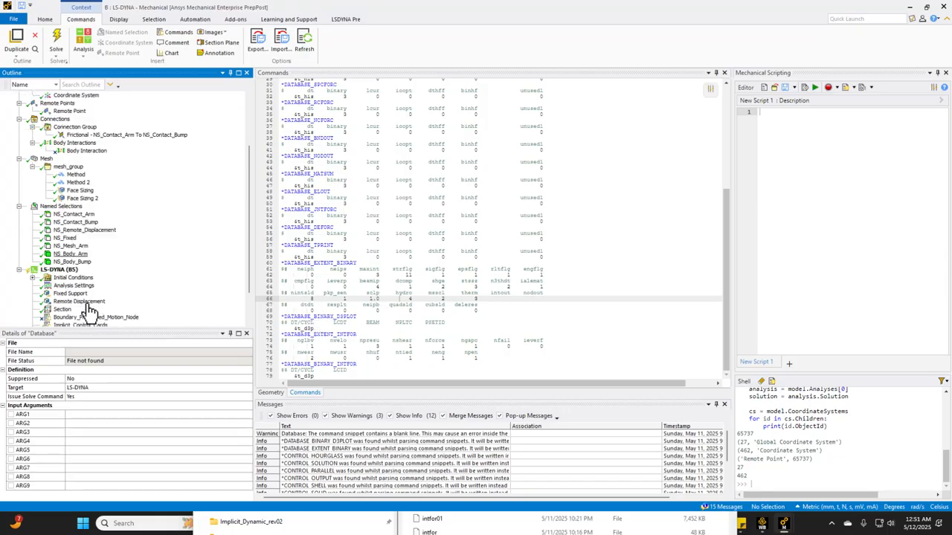
{"action": "left_click", "coordinate": [104, 278]}
{"action": "scroll", "coordinate": [388, 281], "scroll_direction": "down", "scroll_amount": 3}
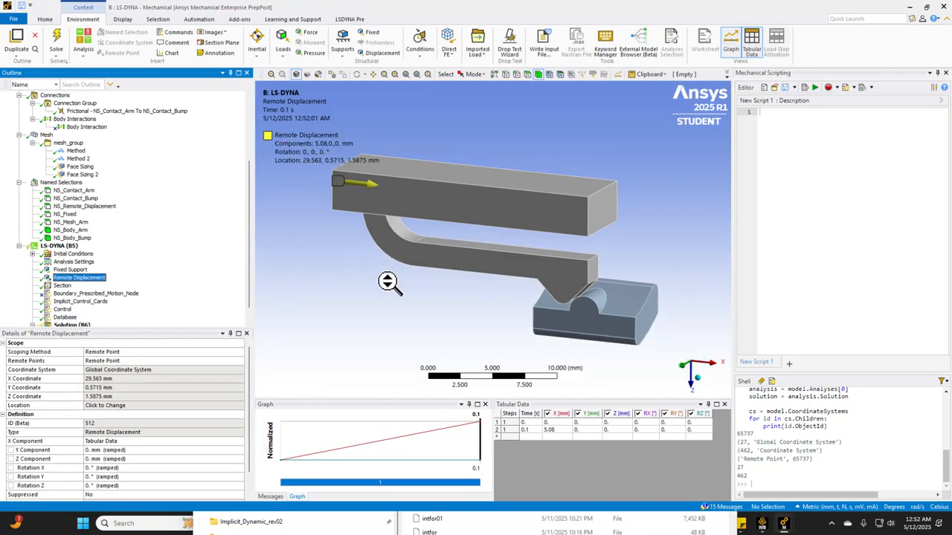
{"action": "middle_click_drag", "start_coordinate": [551, 274], "coordinate": [555, 274]}
{"action": "left_click", "coordinate": [97, 111]}
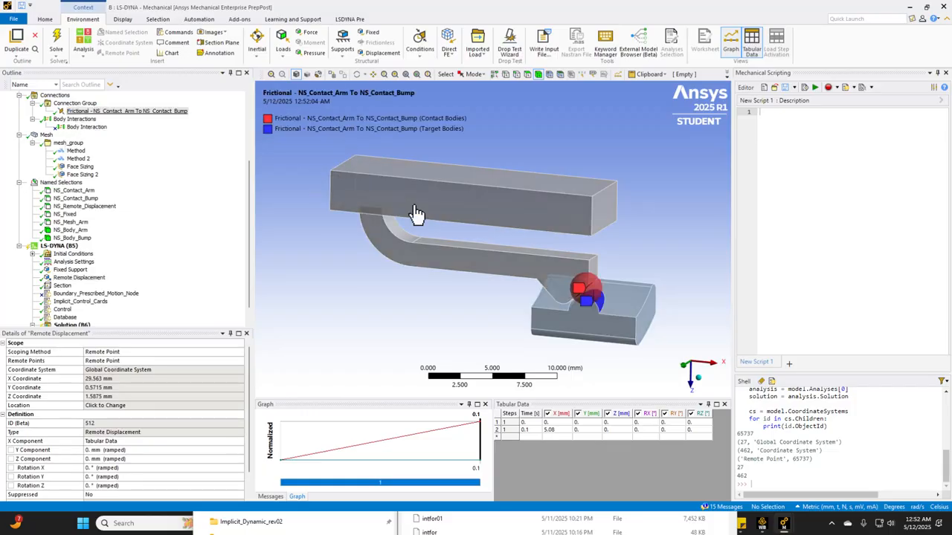
{"action": "left_click", "coordinate": [74, 271]}
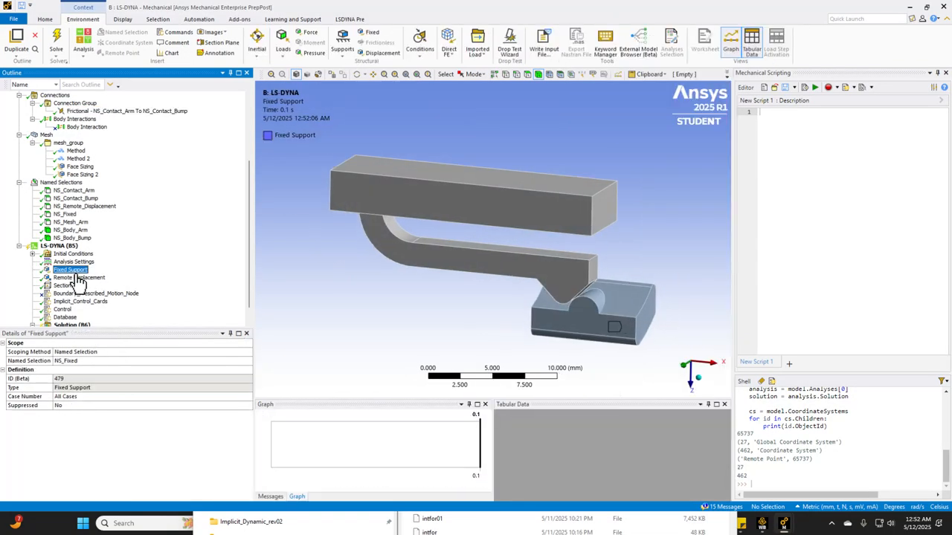
{"action": "left_click", "coordinate": [78, 278]}
Check the LS-DYNA Solution object with the full model in view, and reopen Implicit_Control_Cards at its *PARAMETER section
{"action": "scroll", "coordinate": [62, 286], "scroll_direction": "down", "scroll_amount": 1}
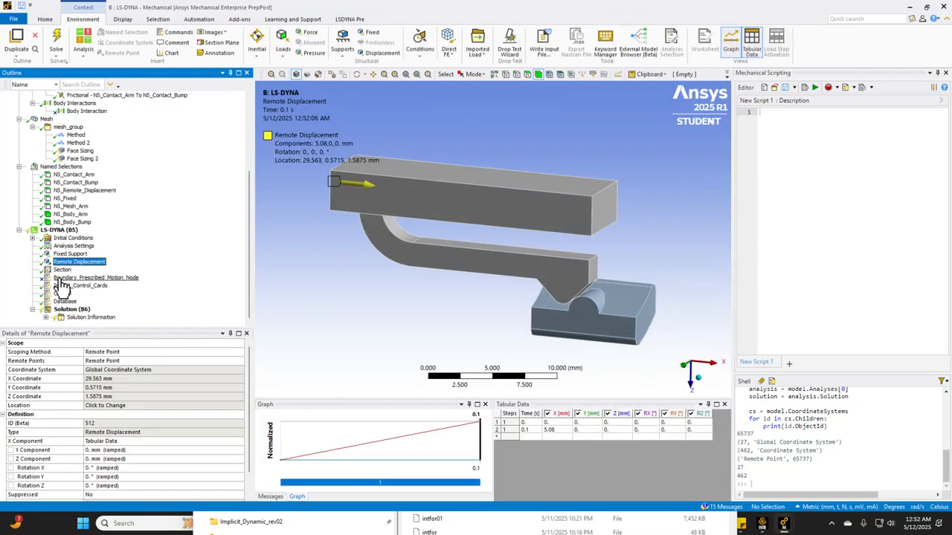
{"action": "left_click", "coordinate": [74, 309]}
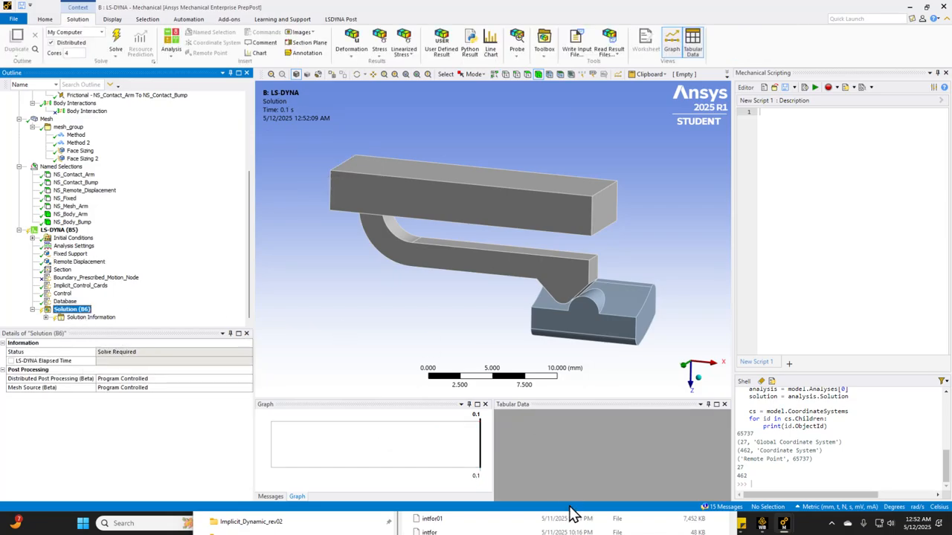
{"action": "scroll", "coordinate": [434, 322], "scroll_direction": "down", "scroll_amount": 2}
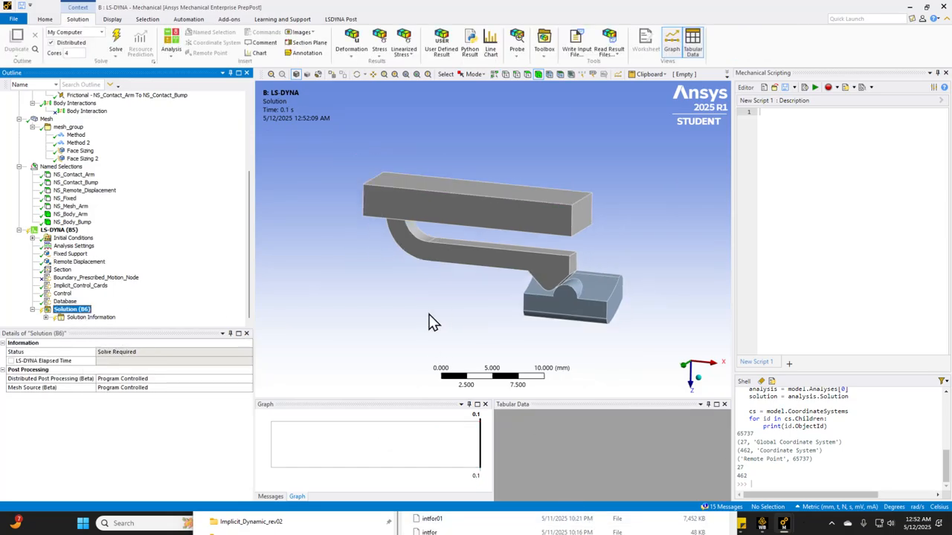
{"action": "middle_click_drag", "start_coordinate": [439, 249], "coordinate": [421, 278], "text": "ctrl"}
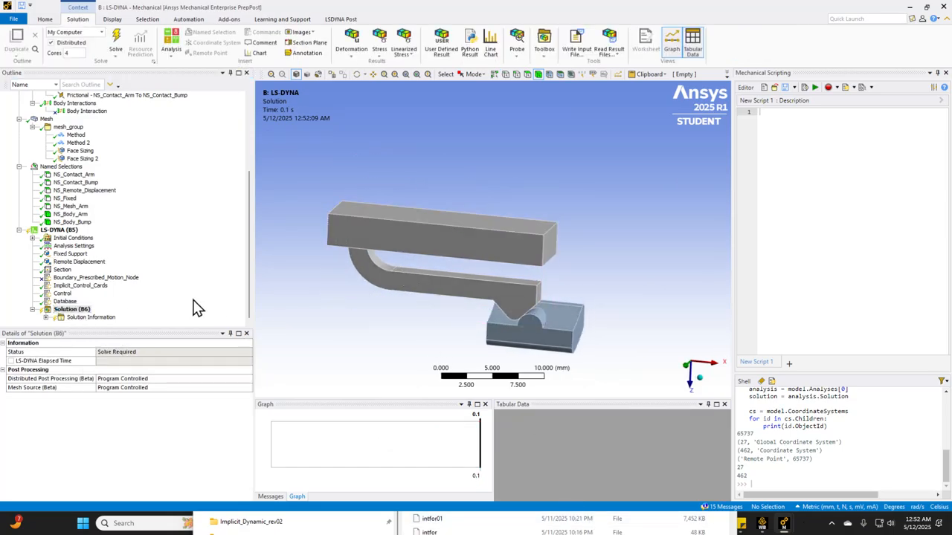
{"action": "left_click", "coordinate": [84, 287]}
{"action": "scroll", "coordinate": [328, 193], "scroll_direction": "up", "scroll_amount": 5}
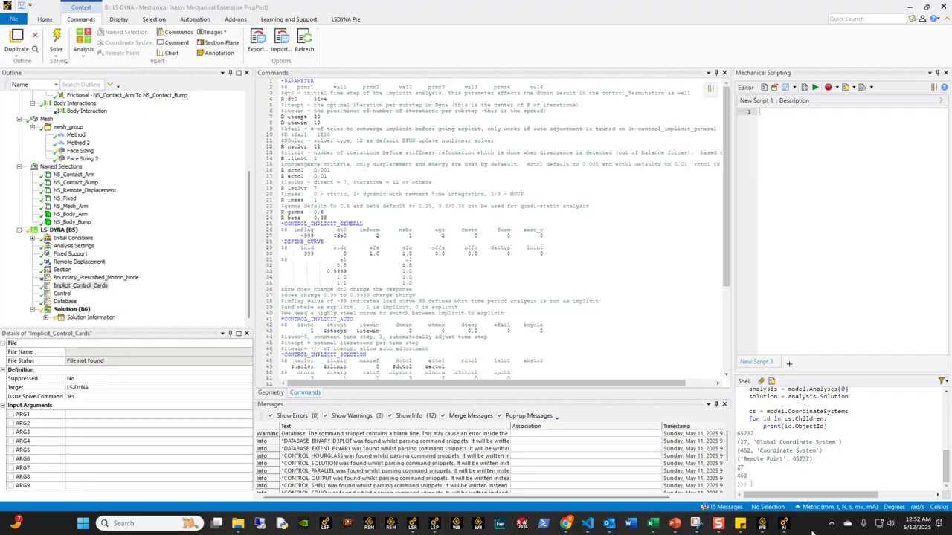
Switch to the PowerPoint presentation and start the slide show at slide 27, the Ansys Mechanical vs LS-Dyna Results Comparison
{"action": "left_click", "coordinate": [654, 526]}
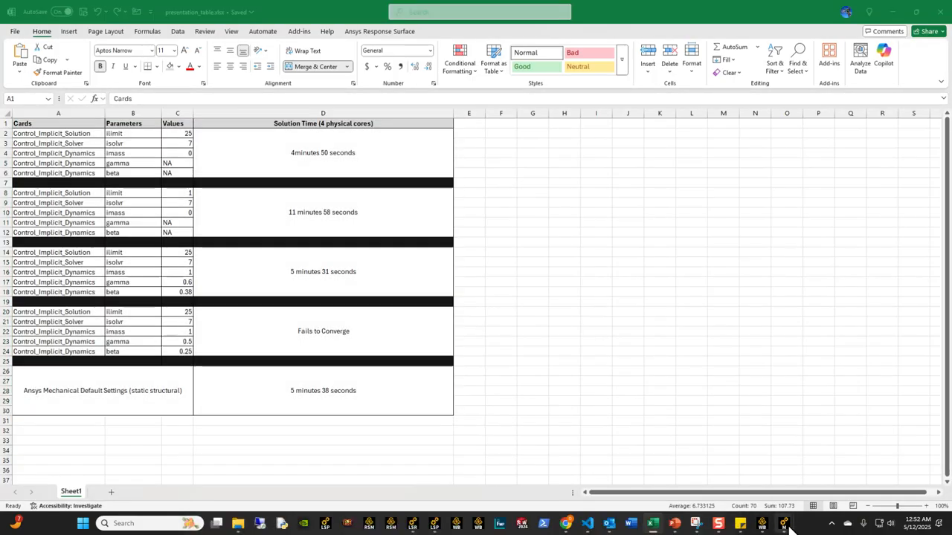
{"action": "left_click", "coordinate": [675, 524]}
{"action": "scroll", "coordinate": [70, 404], "scroll_direction": "down", "scroll_amount": 2}
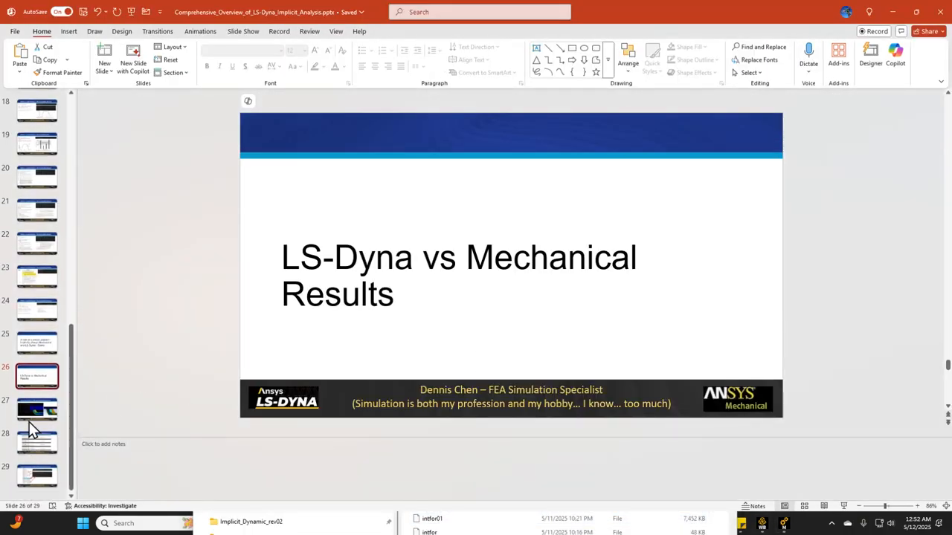
{"action": "left_click", "coordinate": [36, 410]}
{"action": "left_click", "coordinate": [841, 508]}
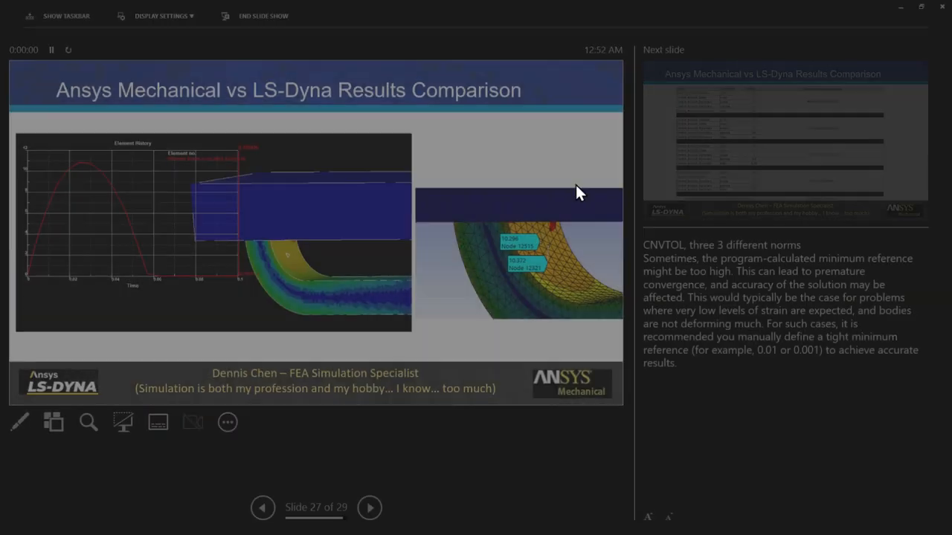